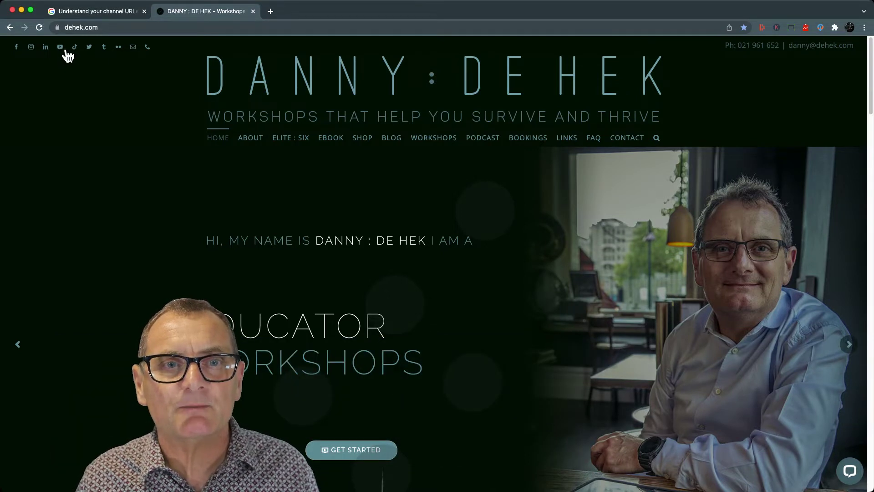
Reach the youtube.com/dehek channel page in a new tab from the dehek.com site.
click(61, 47)
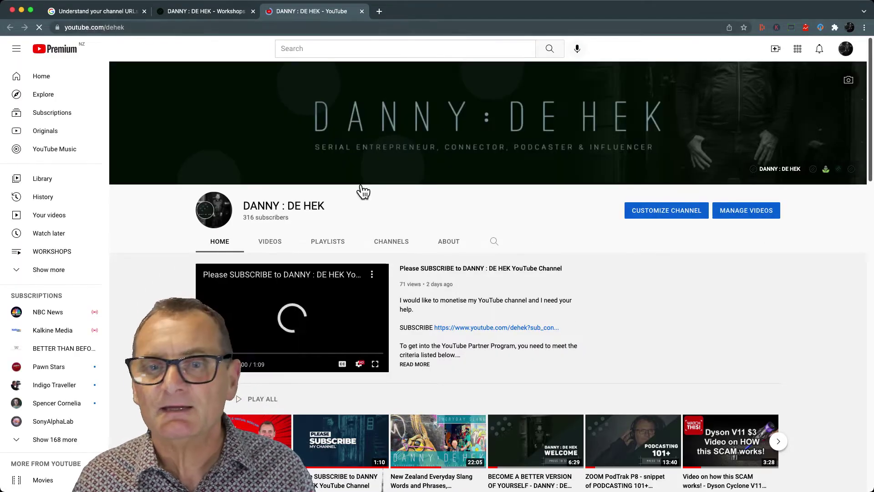
Switch the signed-in YouTube account to the small 4-subscriber channel via the avatar menu.
click(846, 48)
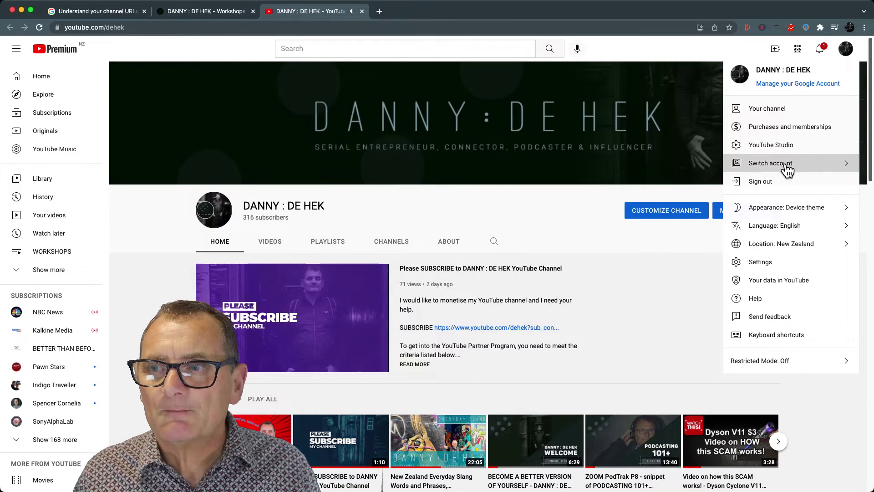
click(770, 163)
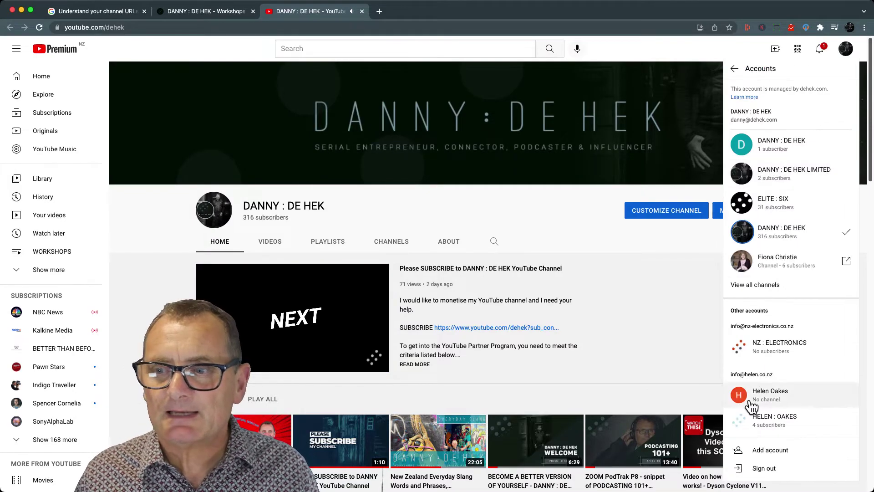
click(764, 424)
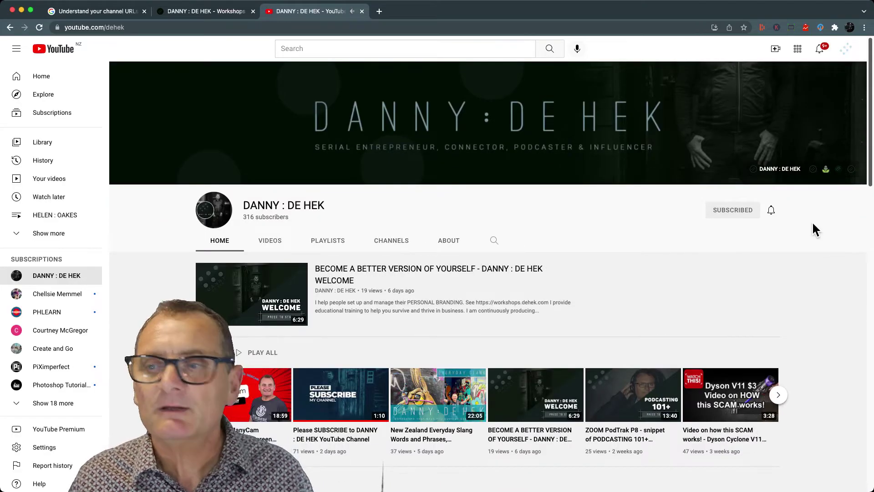
click(850, 48)
Show the HELEN : OAKES channel's Basic info settings with only a Channel URL listed.
click(773, 105)
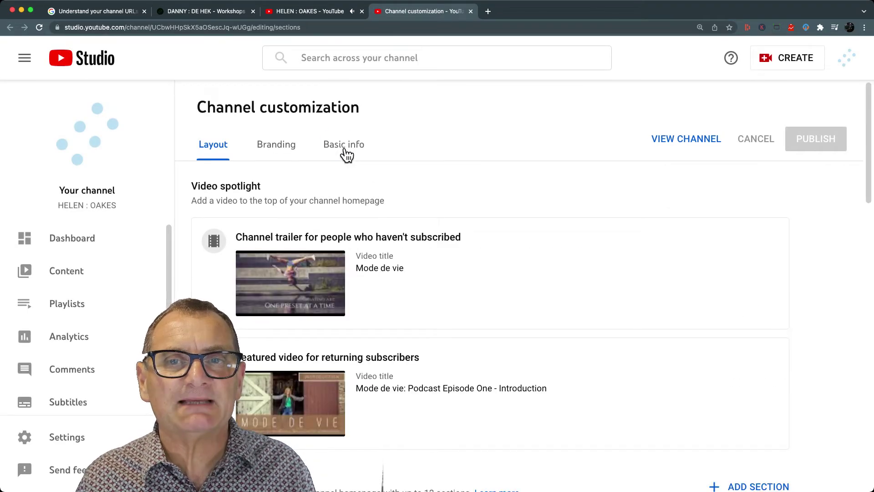
click(343, 144)
scroll(342, 218, down, 2)
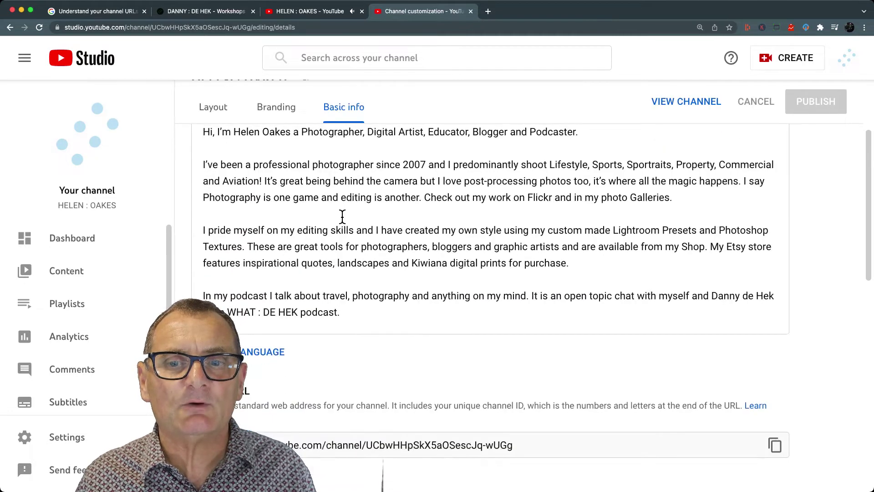
scroll(342, 217, down, 3)
scroll(341, 220, down, 2)
scroll(326, 260, down, 3)
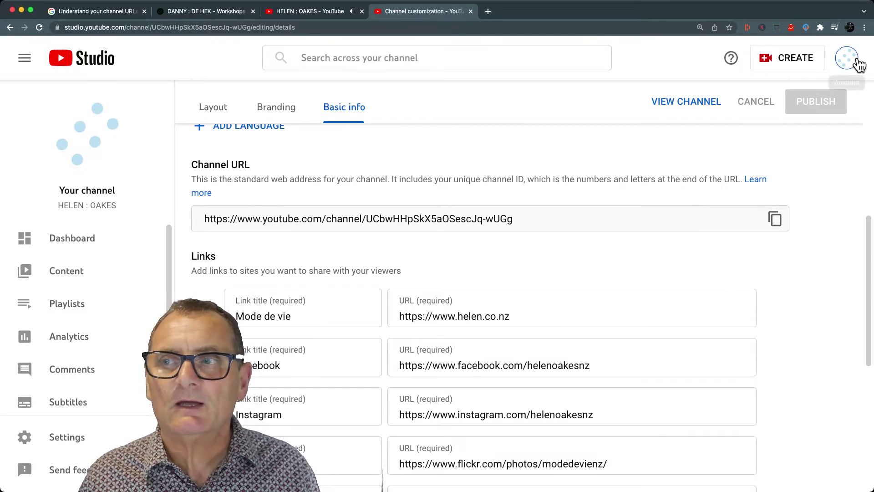
click(848, 57)
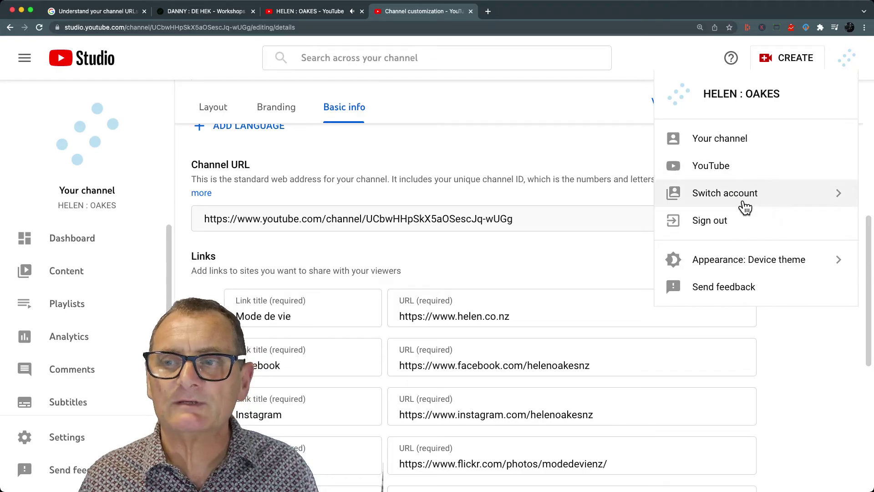
Switch to the 316-subscriber DANNY : DE HEK account and view its public channel page.
click(746, 201)
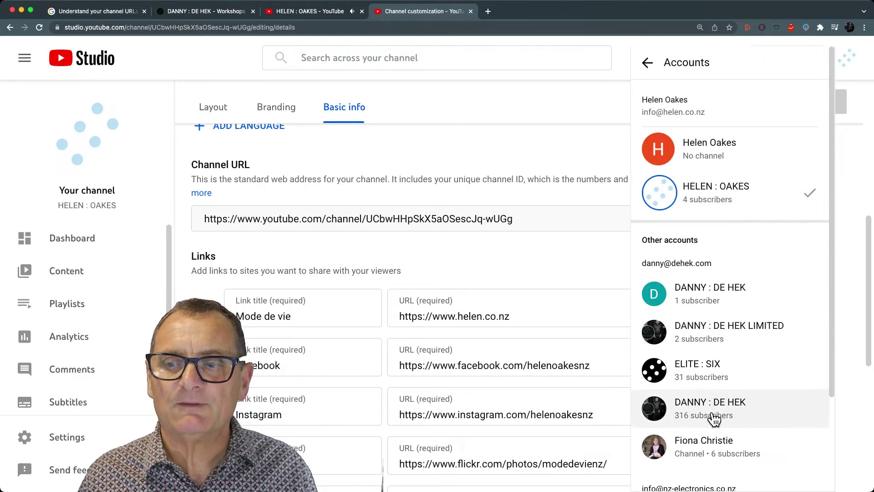
click(707, 419)
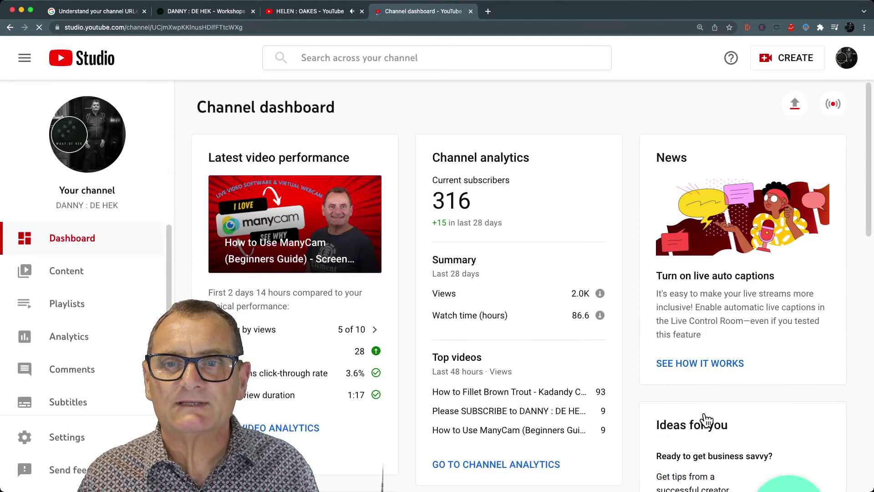
click(847, 60)
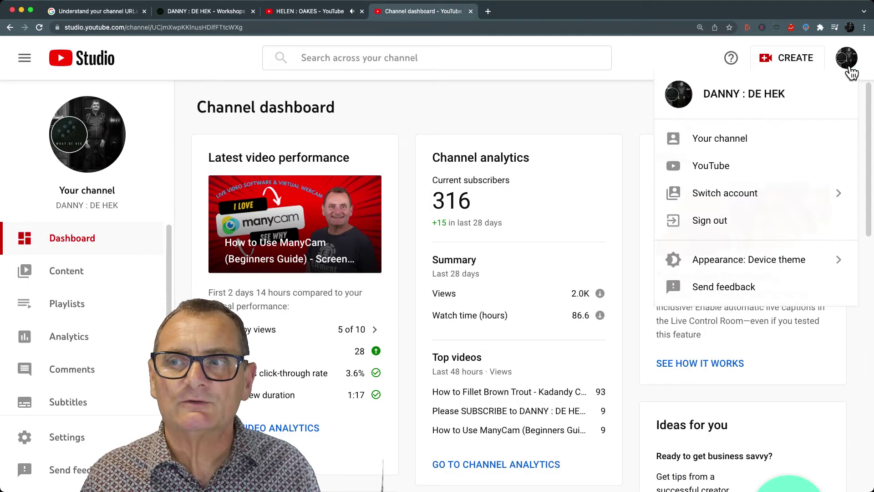
click(720, 138)
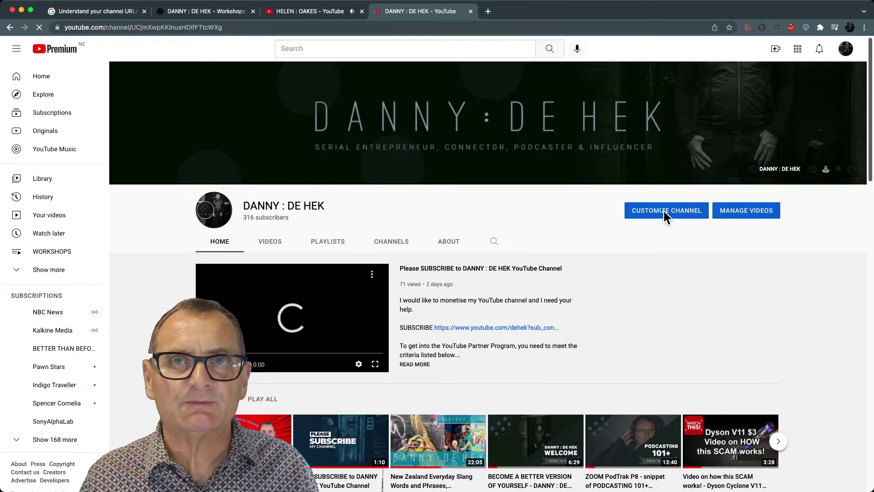
Show the DANNY : DE HEK Basic info settings listing Channel URL and Custom URL youtube.com/c/DEHEK.
click(663, 210)
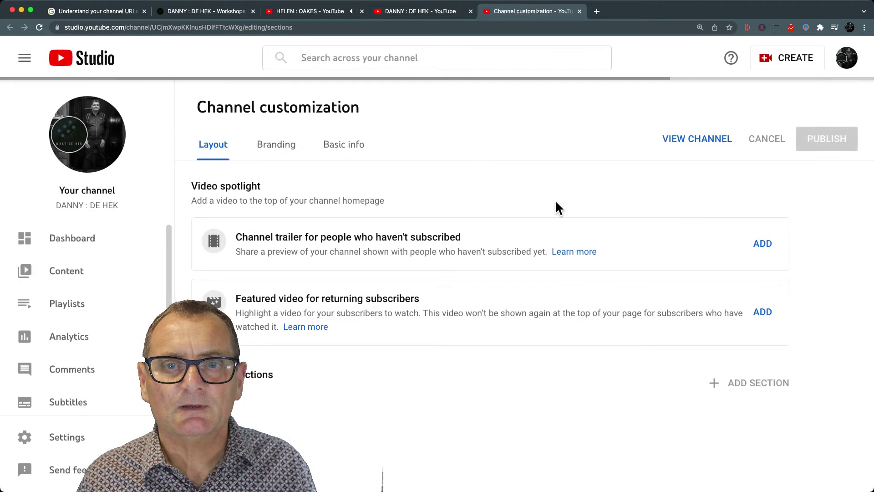
click(344, 147)
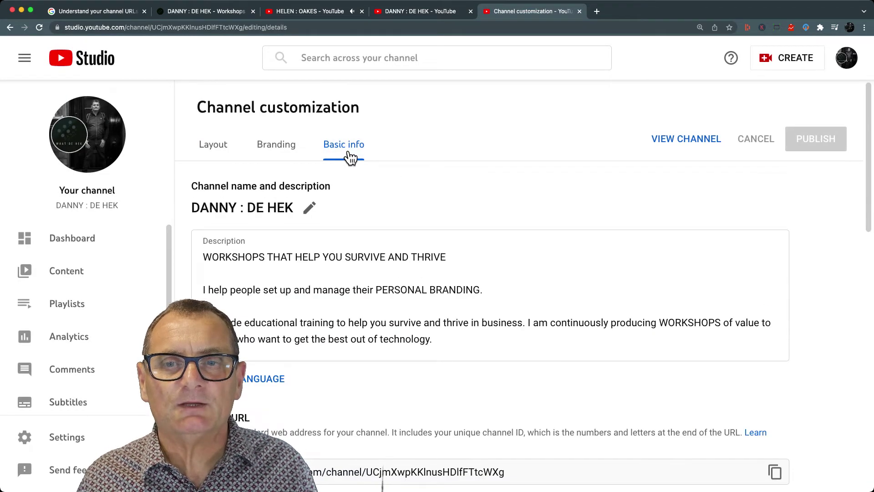
scroll(372, 187, down, 3)
scroll(373, 186, down, 3)
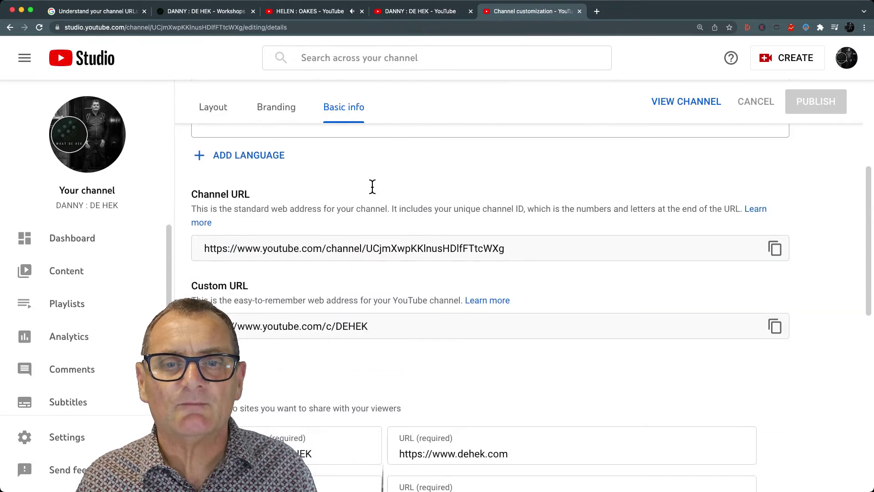